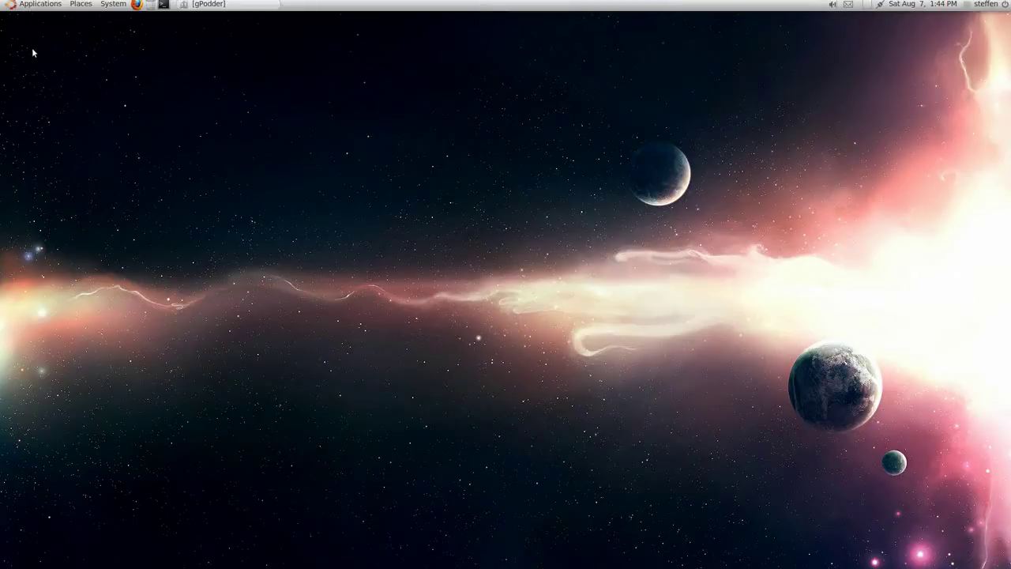
Launch the gPodder Podcast Client from the desktop's Internet applications
{"action": "left_click", "coordinate": [40, 4]}
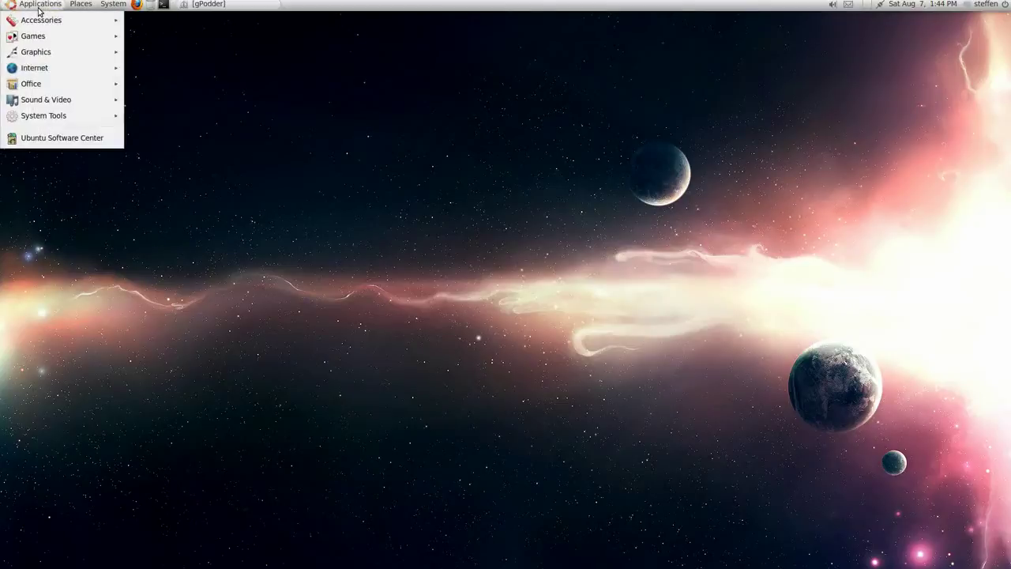
{"action": "mouse_move", "coordinate": [80, 77]}
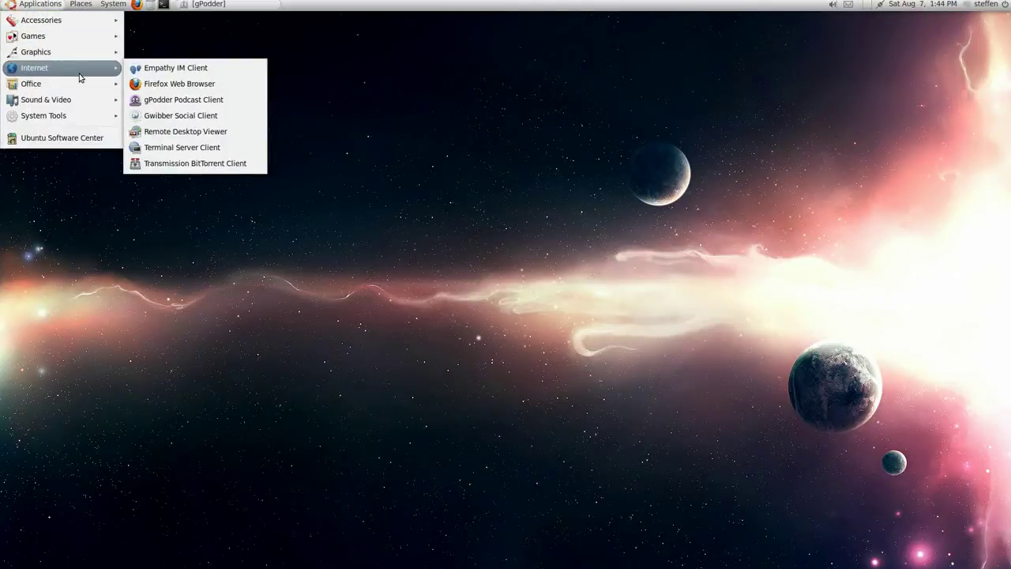
{"action": "left_click", "coordinate": [189, 104]}
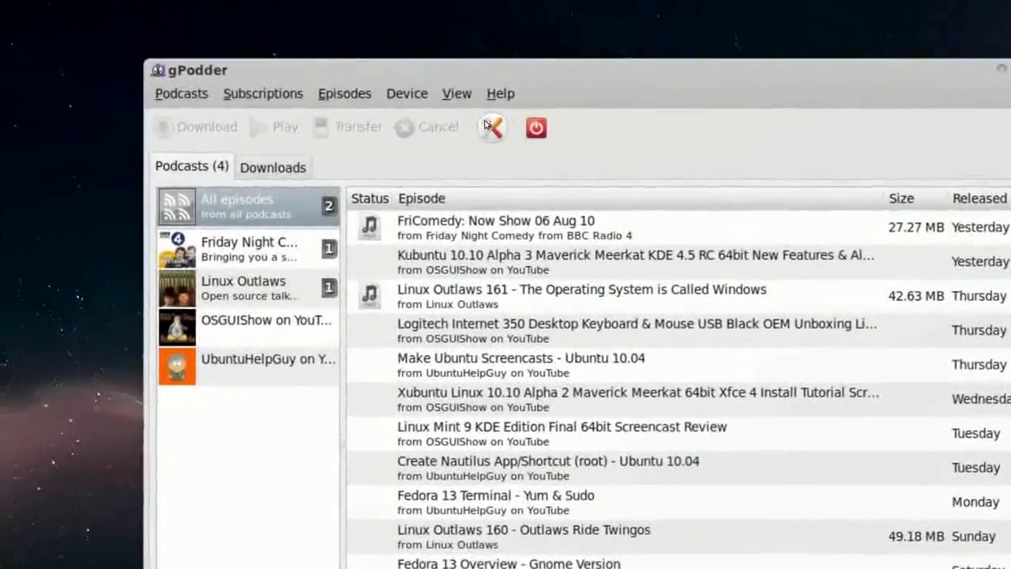
Open the gPodder preferences and choose Movie Player as the audio player
{"action": "left_click", "coordinate": [490, 126]}
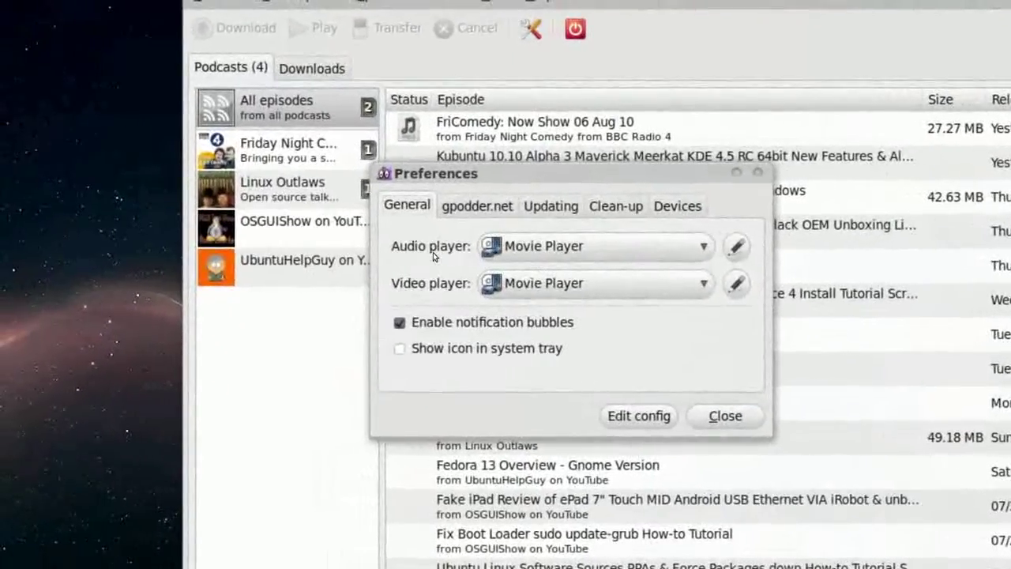
{"action": "left_click", "coordinate": [529, 248]}
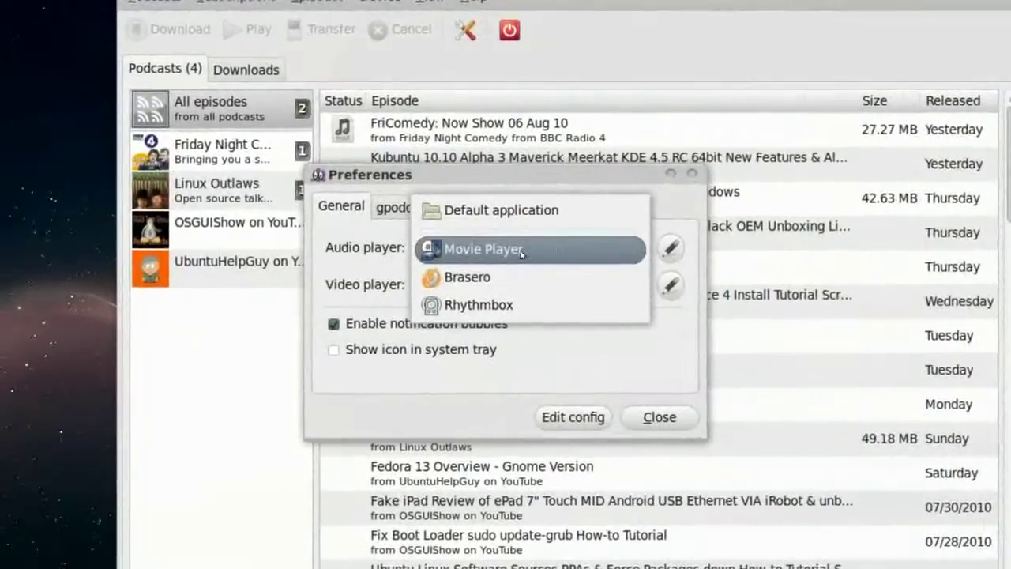
{"action": "left_click", "coordinate": [519, 250]}
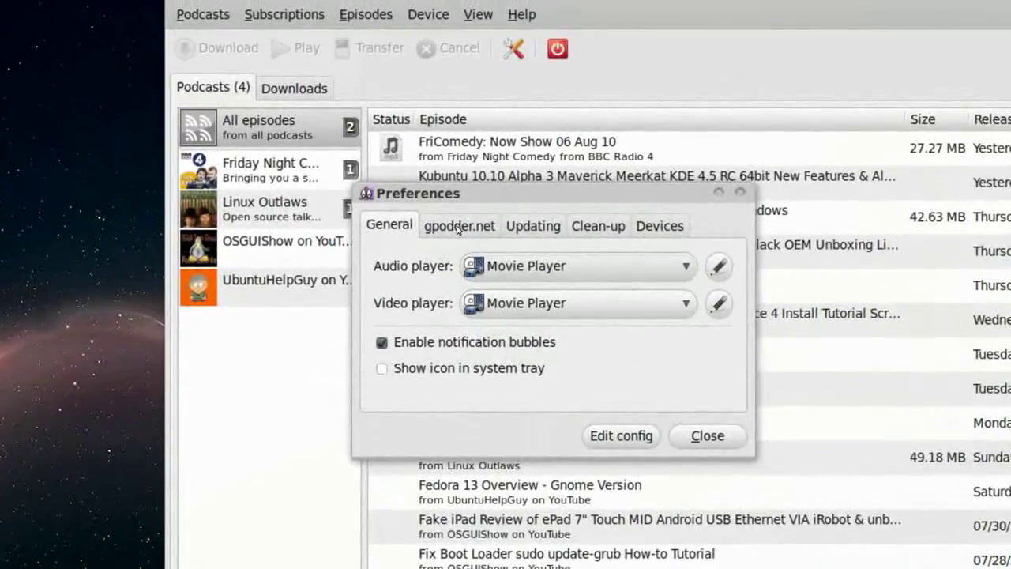
Review the gpodder.net synchronization, update interval and played-episode clean-up preferences
{"action": "left_click", "coordinate": [458, 227]}
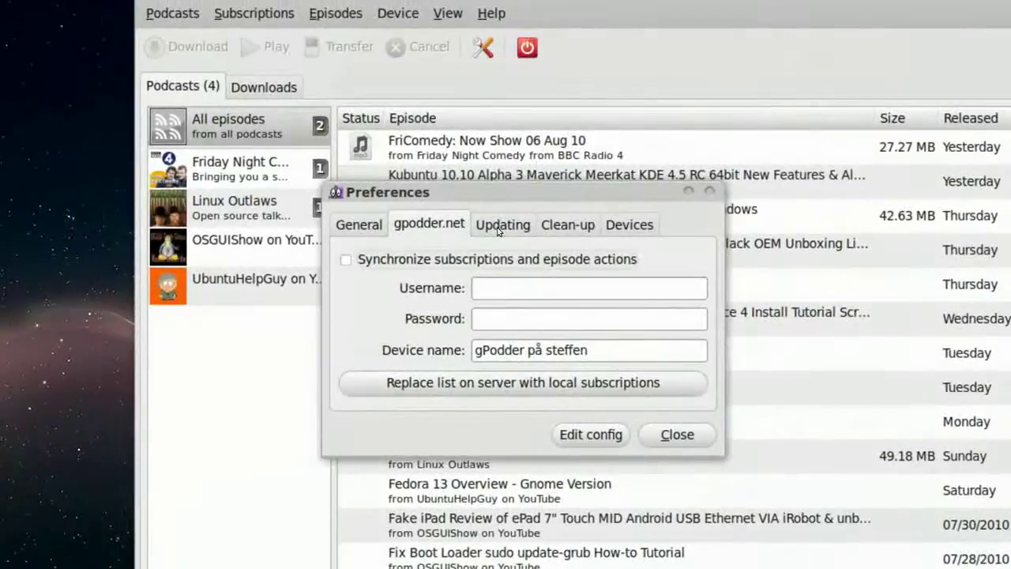
{"action": "left_click", "coordinate": [499, 226]}
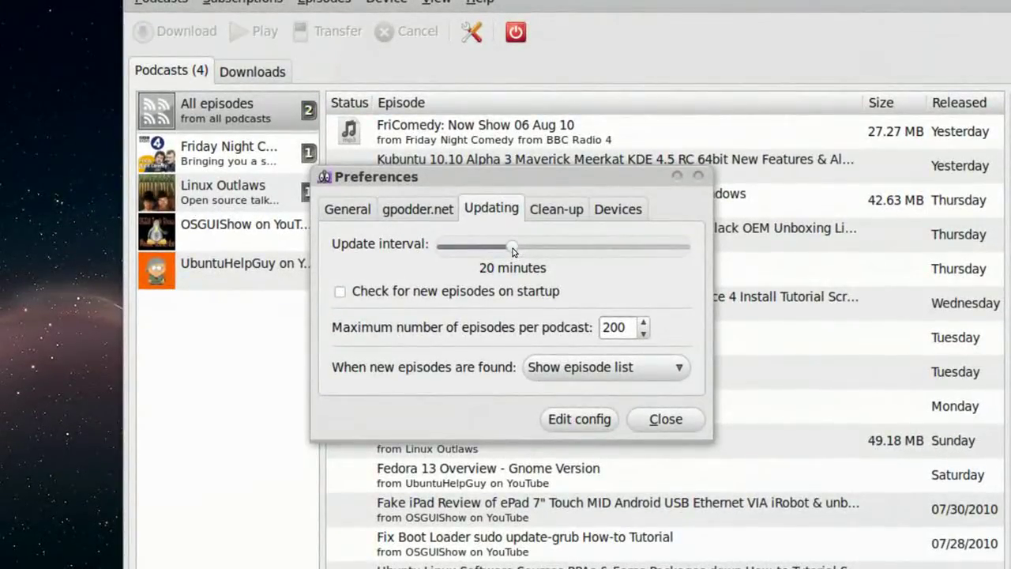
{"action": "mouse_move", "coordinate": [512, 251]}
{"action": "left_mouse_down"}
{"action": "mouse_move", "coordinate": [492, 248]}
{"action": "mouse_move", "coordinate": [538, 248]}
{"action": "mouse_move", "coordinate": [513, 251]}
{"action": "left_mouse_up"}
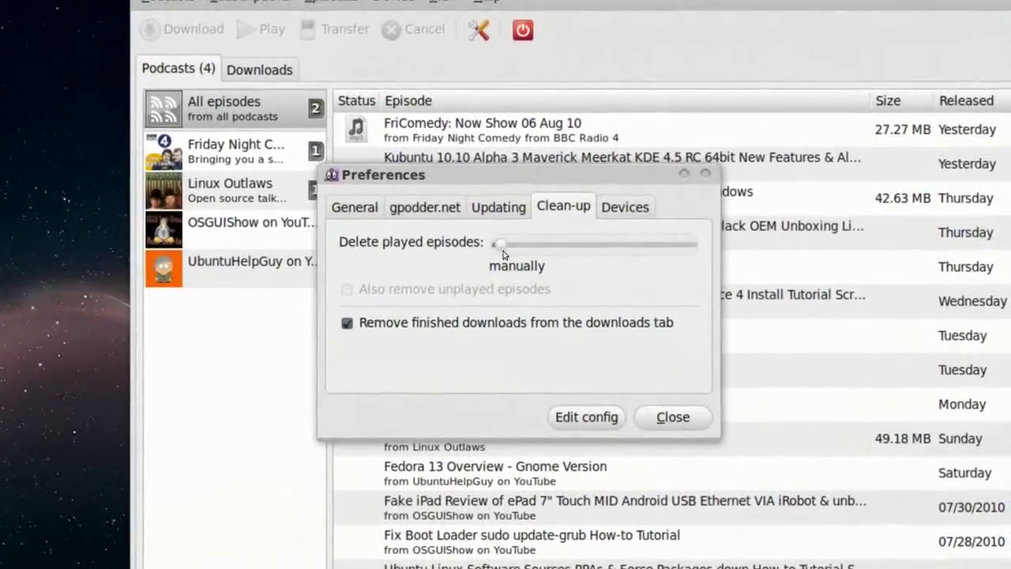
{"action": "mouse_move", "coordinate": [501, 248]}
{"action": "left_mouse_down"}
{"action": "mouse_move", "coordinate": [534, 242]}
{"action": "mouse_move", "coordinate": [484, 249]}
{"action": "left_mouse_up"}
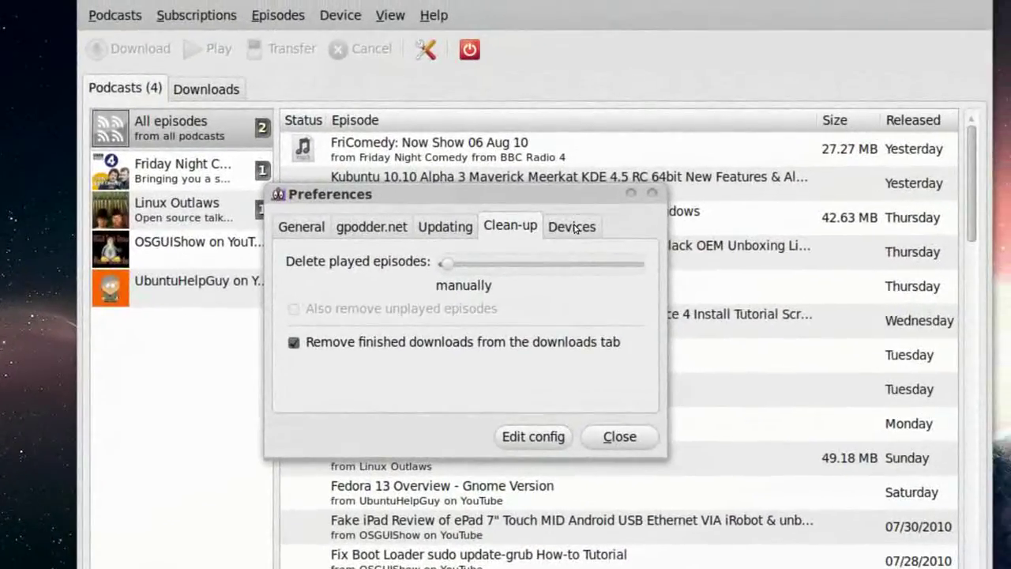
Choose MTP as the sync device type and close the preferences
{"action": "left_click", "coordinate": [574, 227]}
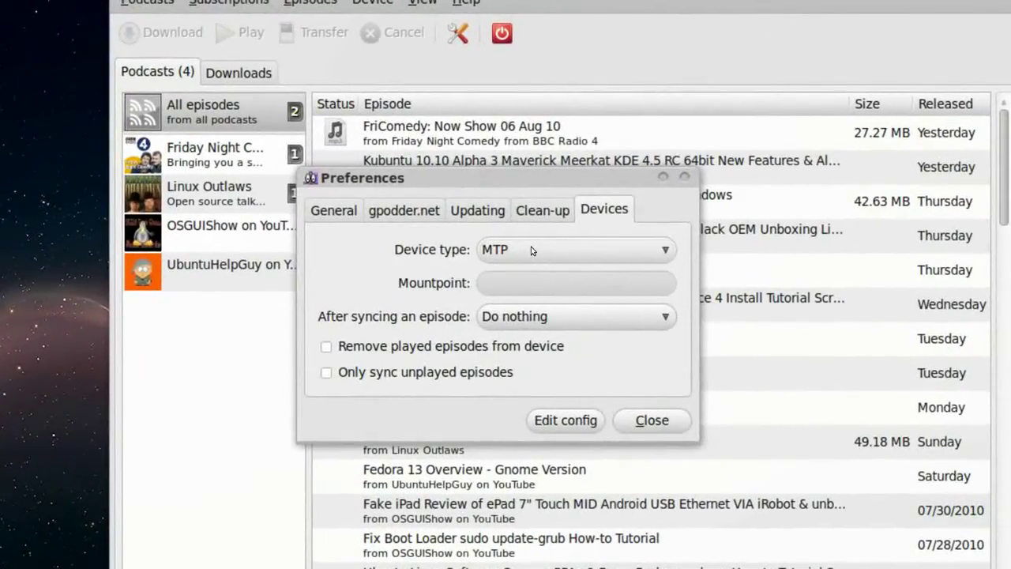
{"action": "left_click", "coordinate": [531, 249]}
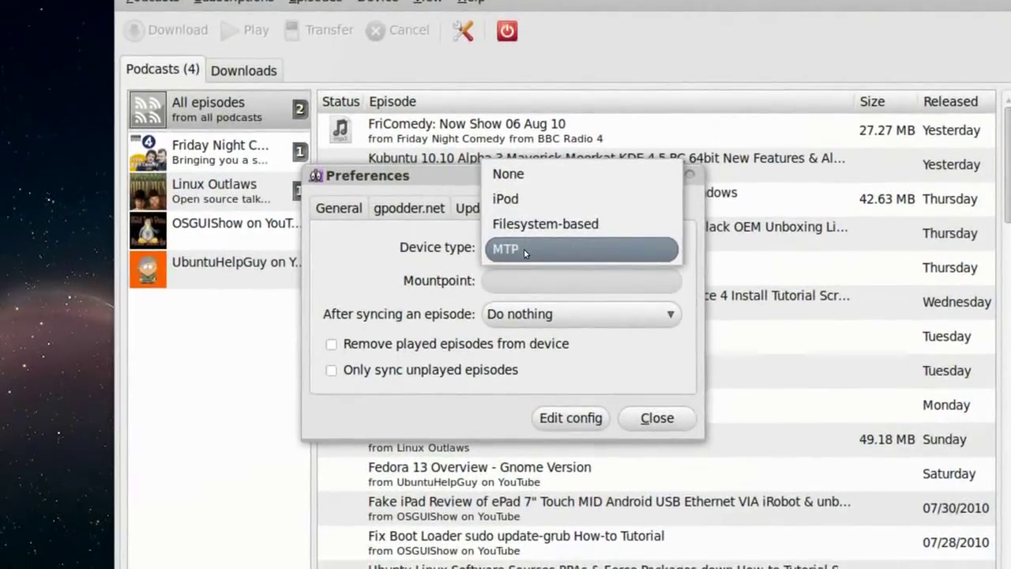
{"action": "left_click", "coordinate": [524, 248]}
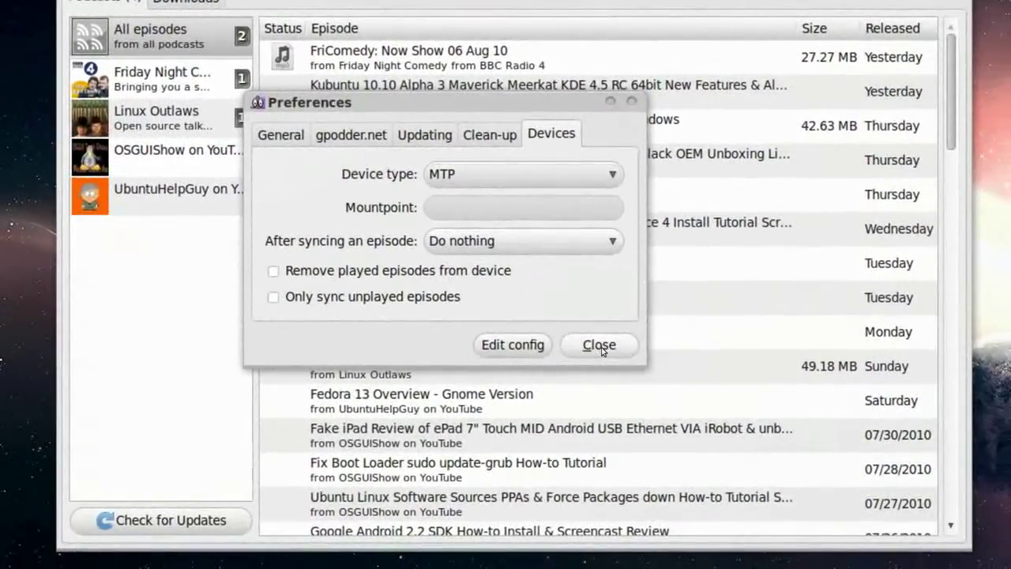
{"action": "left_click", "coordinate": [599, 345]}
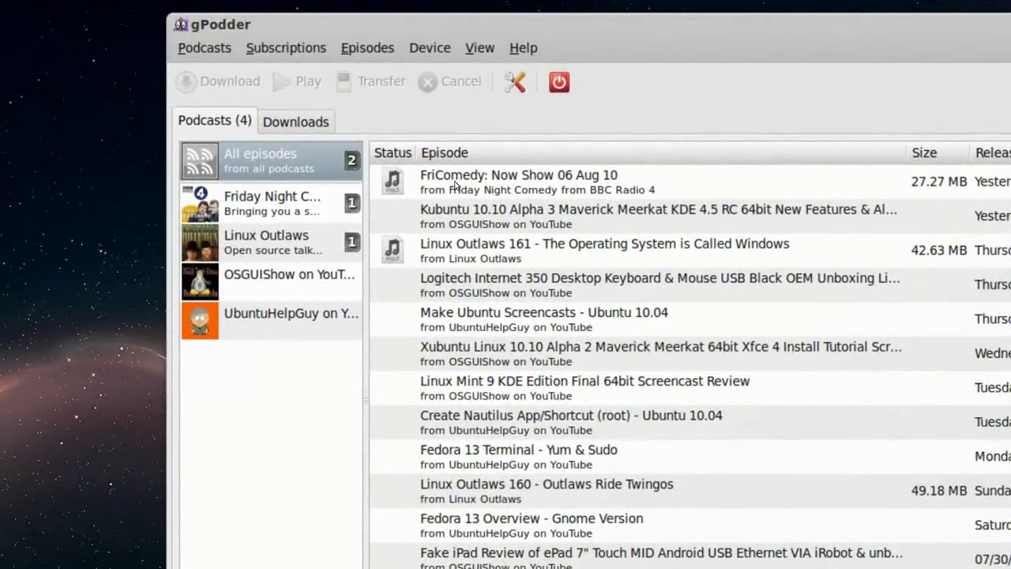
View the episode details of "FriComedy: Now Show 06 Aug 10", read through the description and close it
{"action": "right_click", "coordinate": [455, 185]}
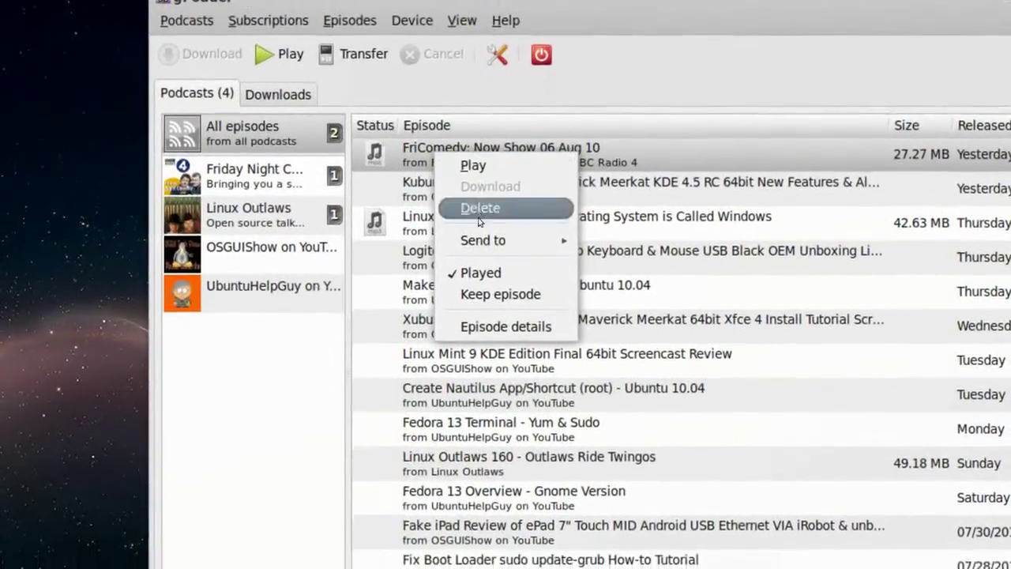
{"action": "mouse_move", "coordinate": [484, 261]}
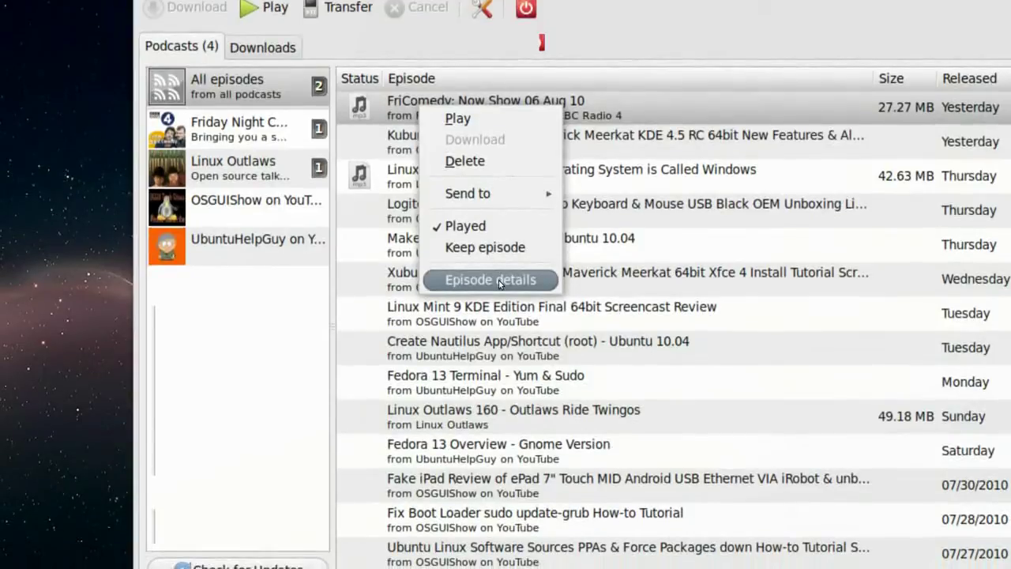
{"action": "left_click", "coordinate": [490, 293]}
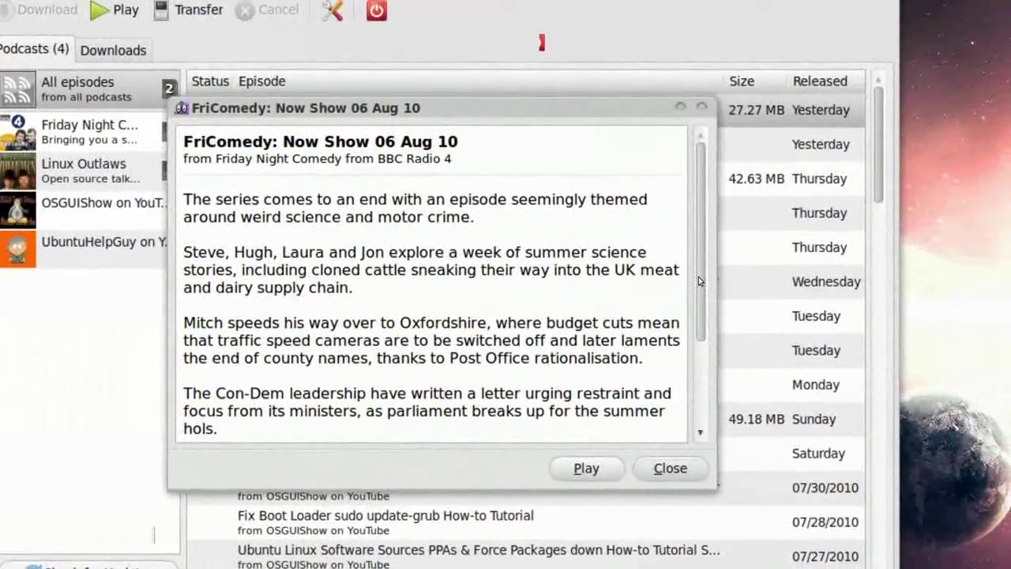
{"action": "left_click_drag", "start_coordinate": [699, 277], "coordinate": [698, 383]}
{"action": "left_click_drag", "start_coordinate": [699, 339], "coordinate": [704, 207]}
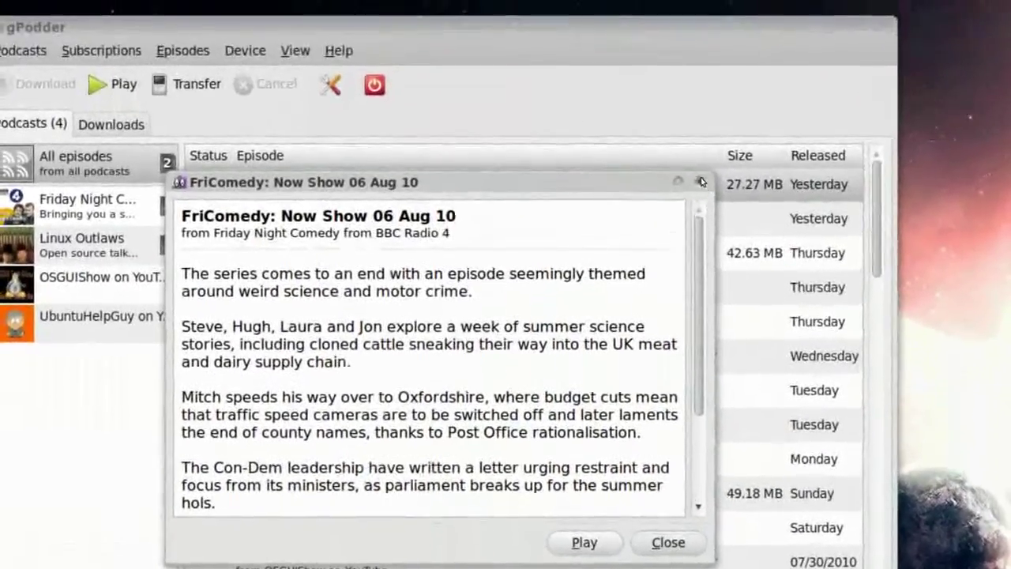
{"action": "left_click", "coordinate": [699, 160]}
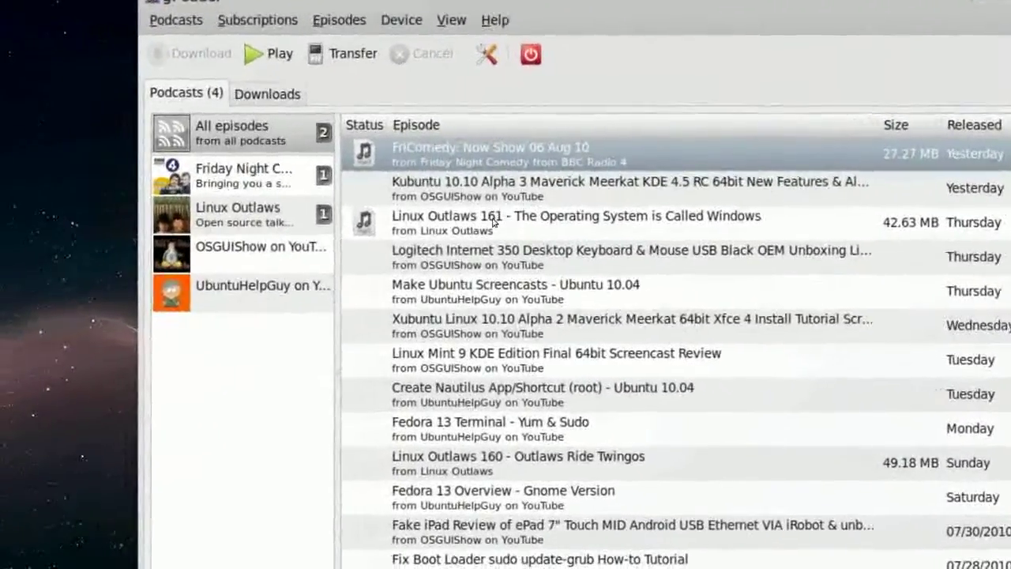
View the episode details of "Linux Outlaws 161 - The Operating System is Called Windows", skim the show notes and close them
{"action": "left_click", "coordinate": [475, 226]}
{"action": "right_click", "coordinate": [494, 223]}
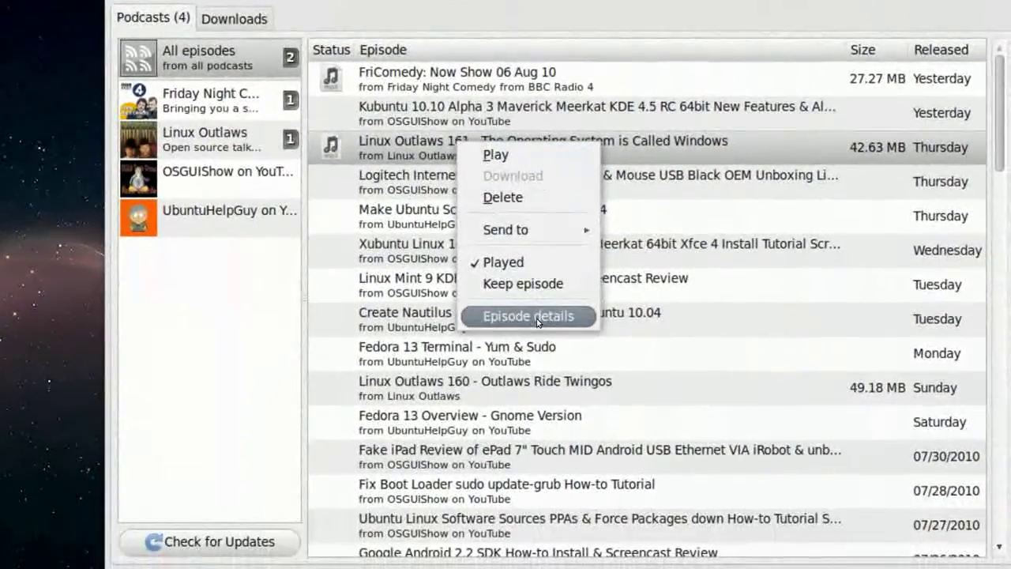
{"action": "left_click", "coordinate": [537, 318]}
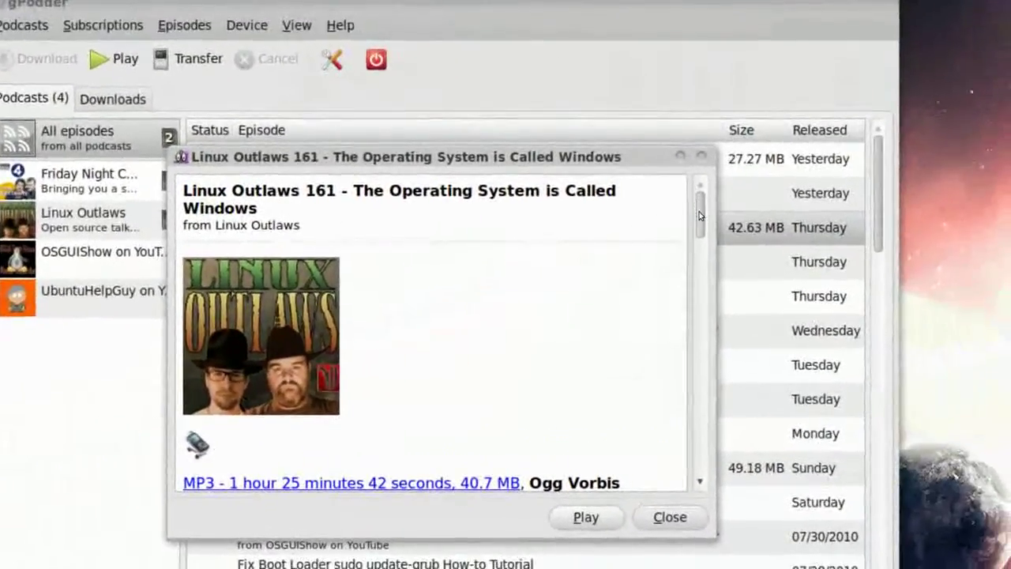
{"action": "left_click_drag", "start_coordinate": [700, 215], "coordinate": [701, 240]}
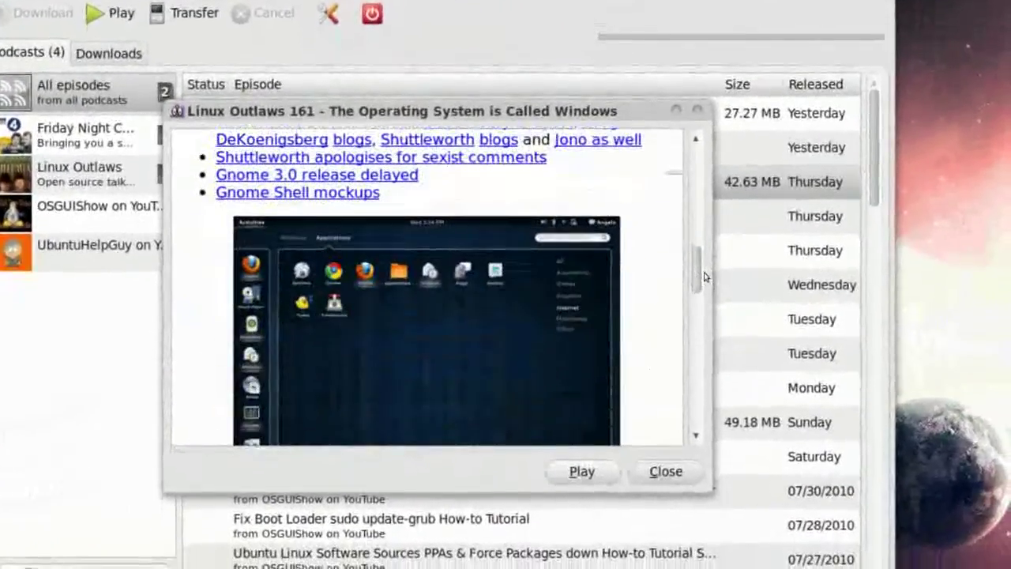
{"action": "mouse_move", "coordinate": [705, 277]}
{"action": "left_mouse_down"}
{"action": "mouse_move", "coordinate": [708, 356]}
{"action": "mouse_move", "coordinate": [693, 292]}
{"action": "mouse_move", "coordinate": [702, 248]}
{"action": "mouse_move", "coordinate": [701, 259]}
{"action": "left_mouse_up"}
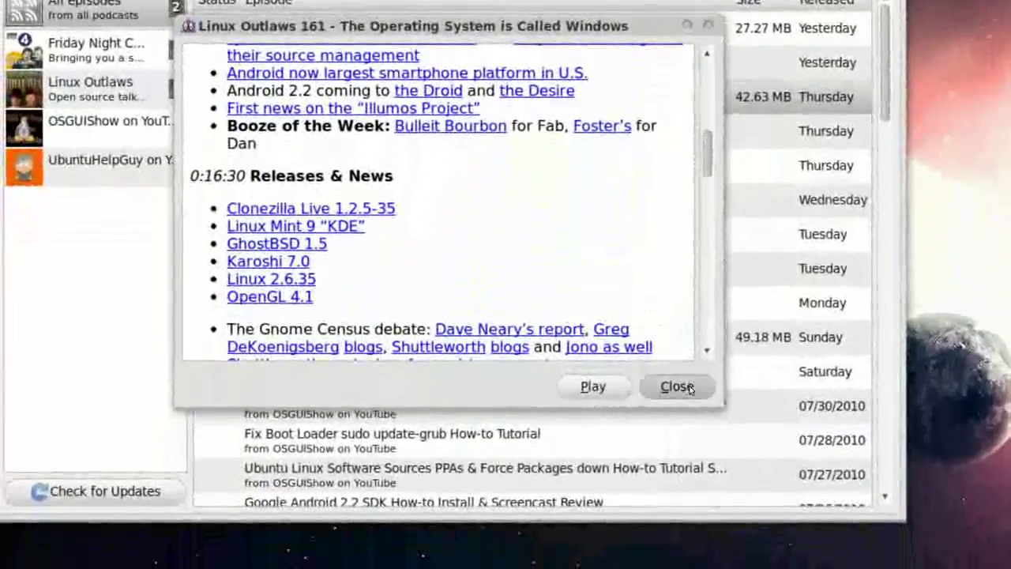
{"action": "left_click", "coordinate": [677, 386]}
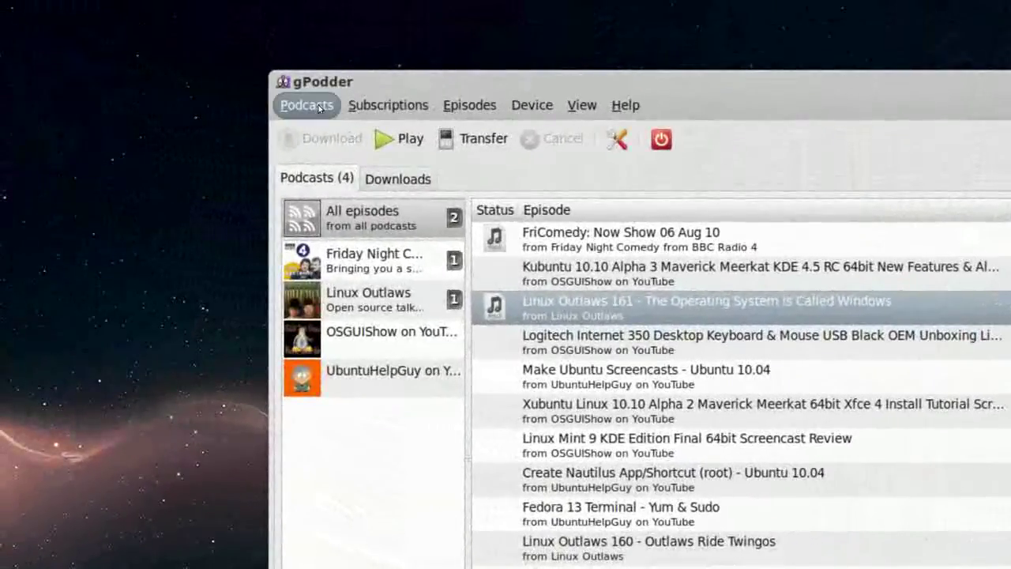
Open the search for new podcasts and browse the OPML directory and the top podcasts list
{"action": "left_click", "coordinate": [319, 108]}
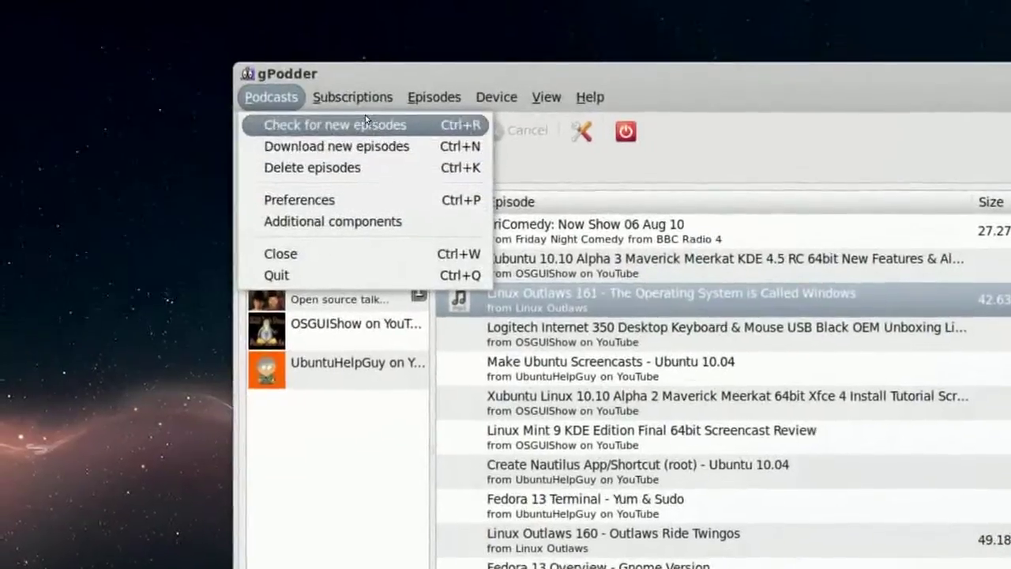
{"action": "mouse_move", "coordinate": [359, 75]}
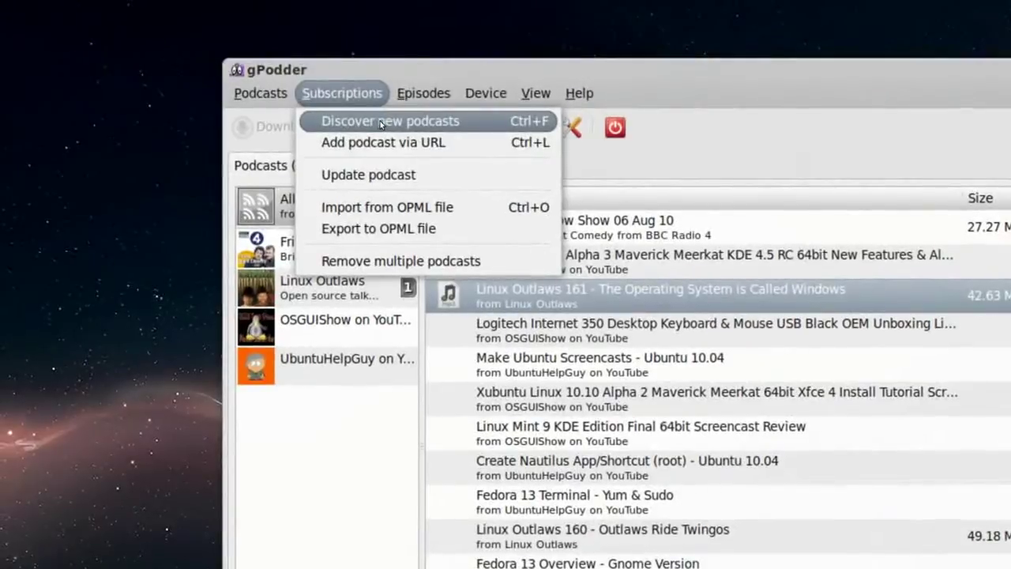
{"action": "left_click", "coordinate": [377, 124]}
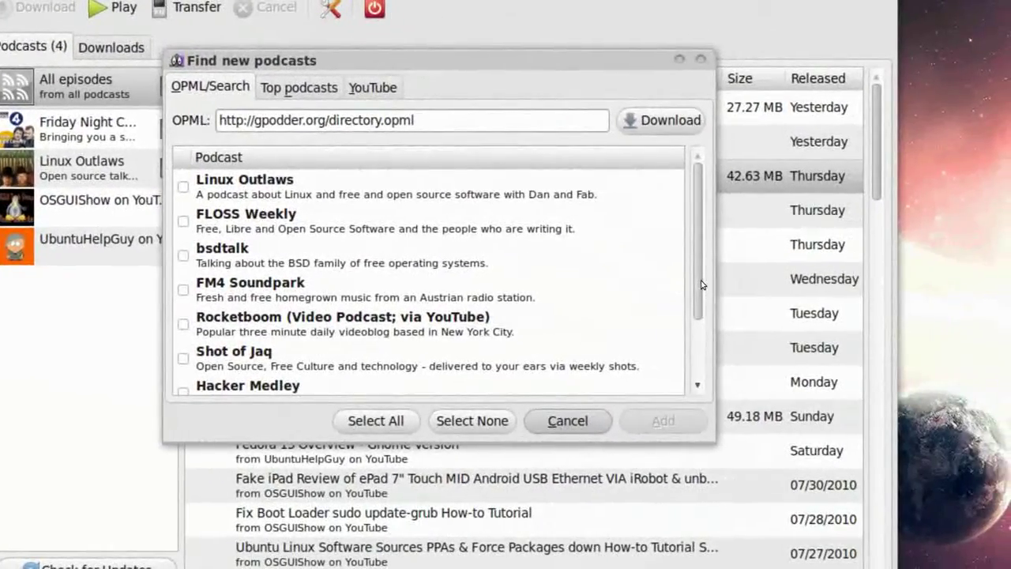
{"action": "scroll", "coordinate": [701, 285], "scroll_direction": "down", "scroll_amount": 3}
{"action": "scroll", "coordinate": [702, 285], "scroll_direction": "up", "scroll_amount": 3}
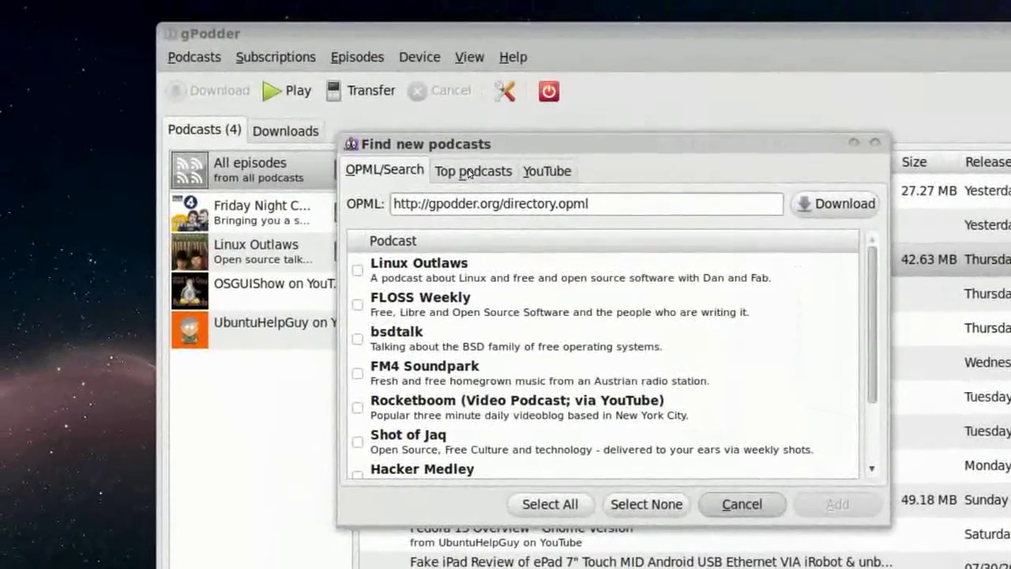
{"action": "left_click", "coordinate": [469, 175]}
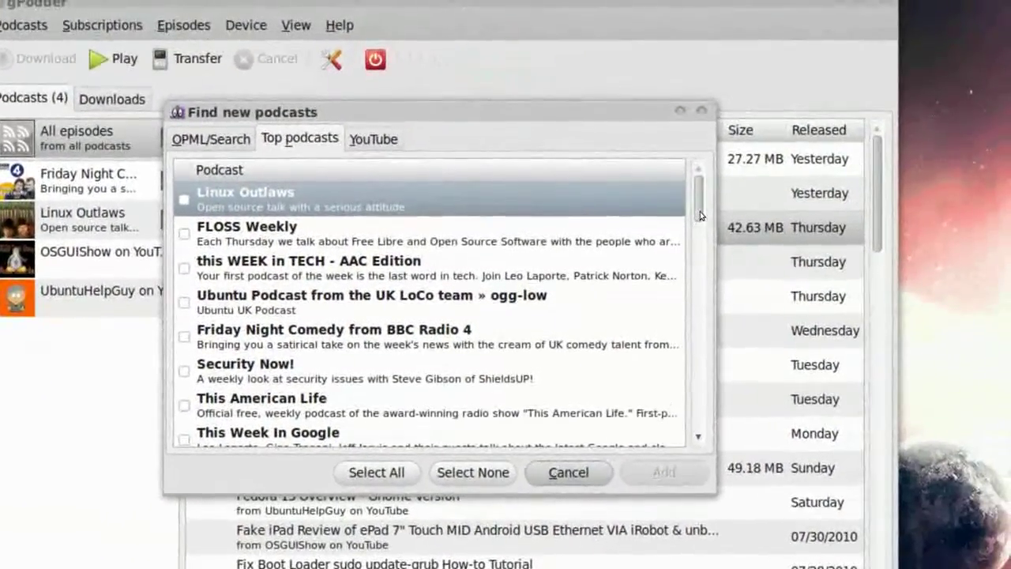
{"action": "left_click_drag", "start_coordinate": [700, 215], "coordinate": [707, 182]}
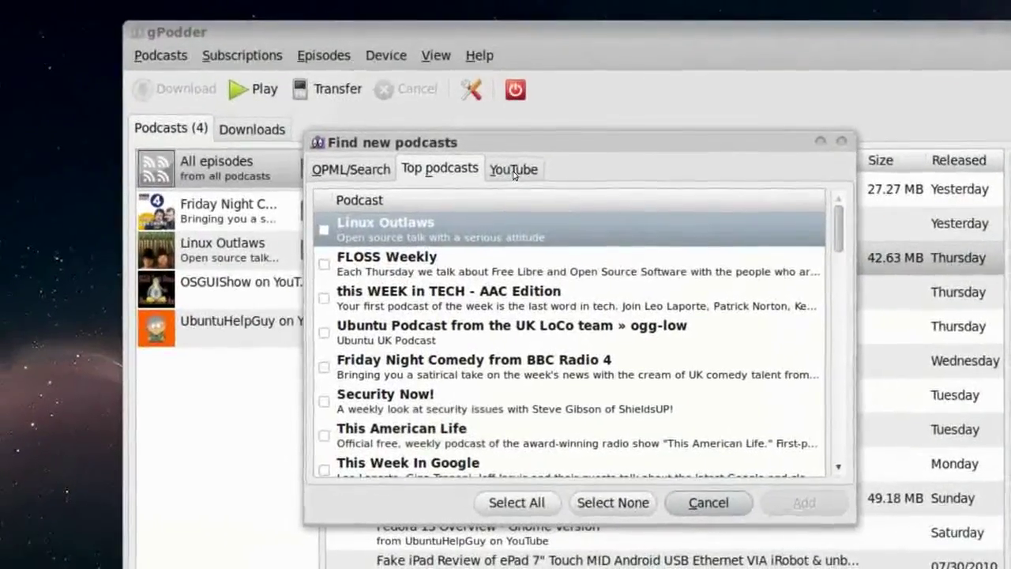
Search YouTube for "thisweekinlinux" and subscribe to the thisweekinlinux channel, declining the new episode download
{"action": "left_click", "coordinate": [512, 171]}
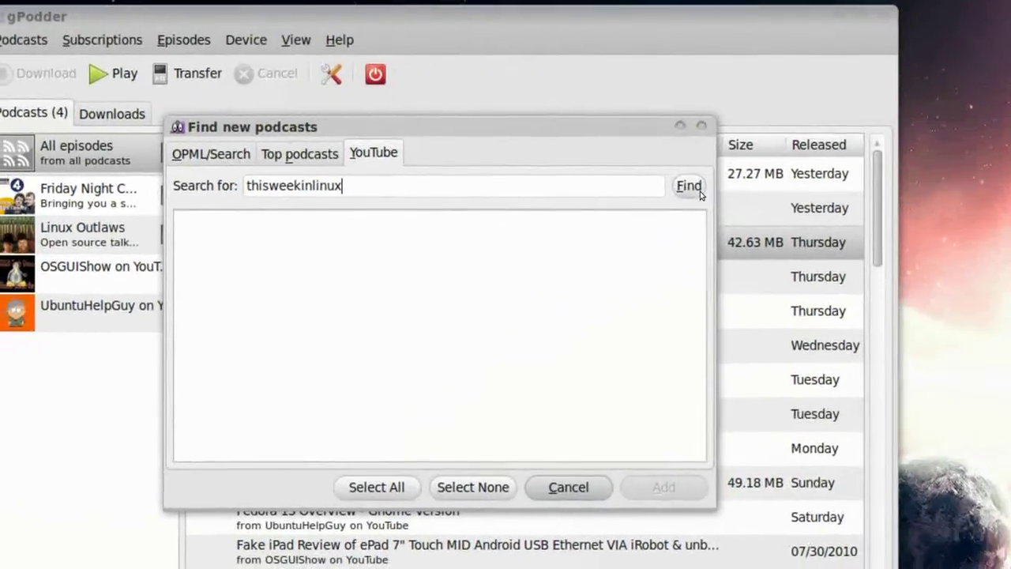
{"action": "left_click", "coordinate": [766, 194]}
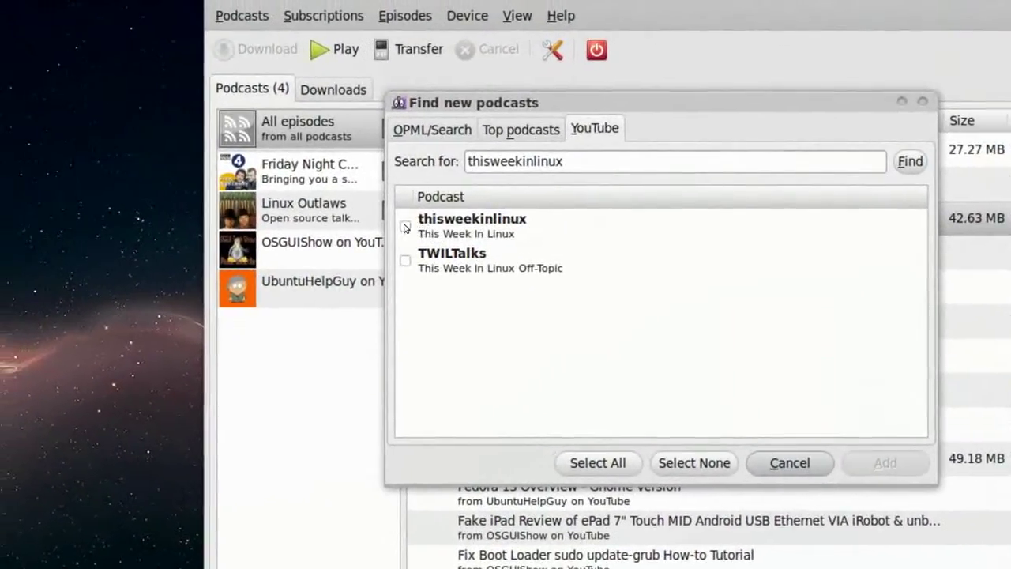
{"action": "left_click", "coordinate": [390, 222]}
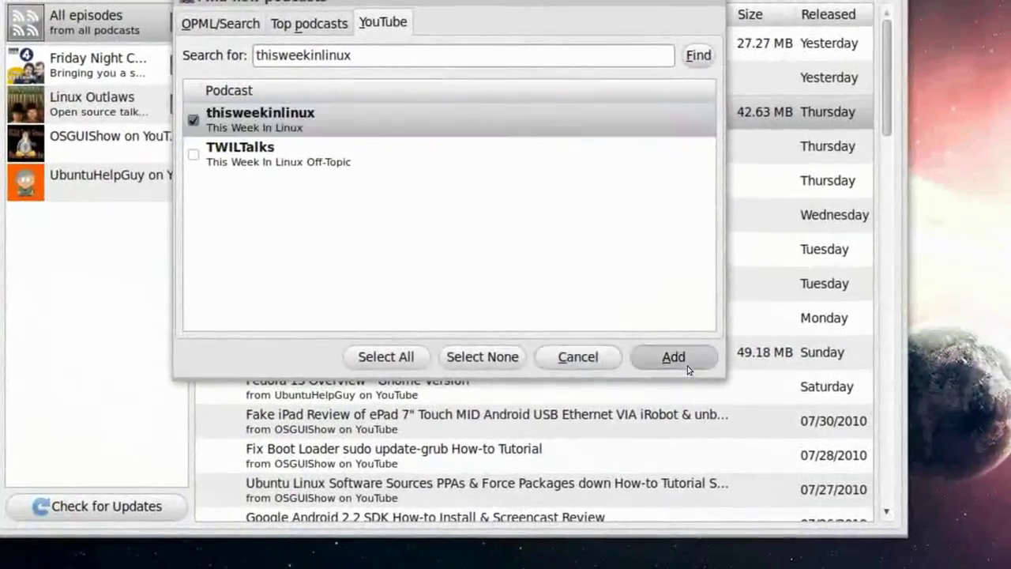
{"action": "left_click", "coordinate": [687, 366]}
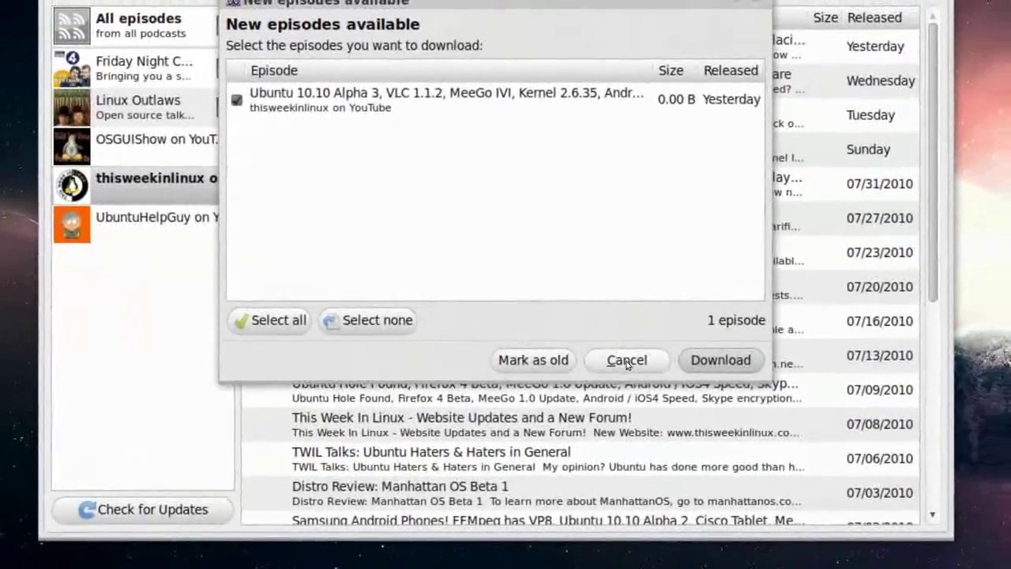
{"action": "left_click", "coordinate": [660, 357]}
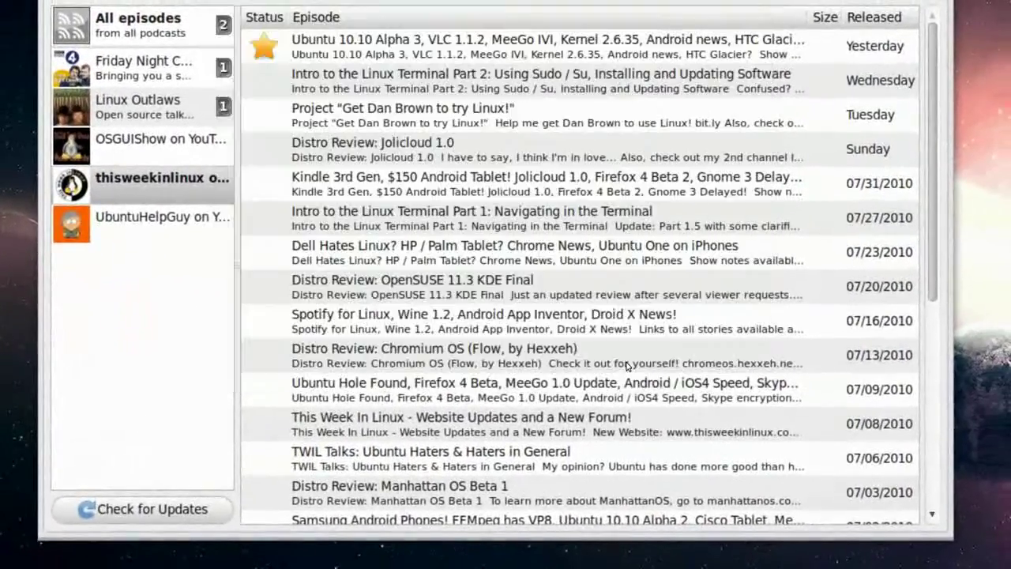
Look through the thisweekinlinux episode list and check which actions are available for the newest episode, "Ubuntu 10.10 Alpha 3, VLC 1.1.2"
{"action": "scroll", "coordinate": [575, 305], "scroll_direction": "down", "scroll_amount": 5}
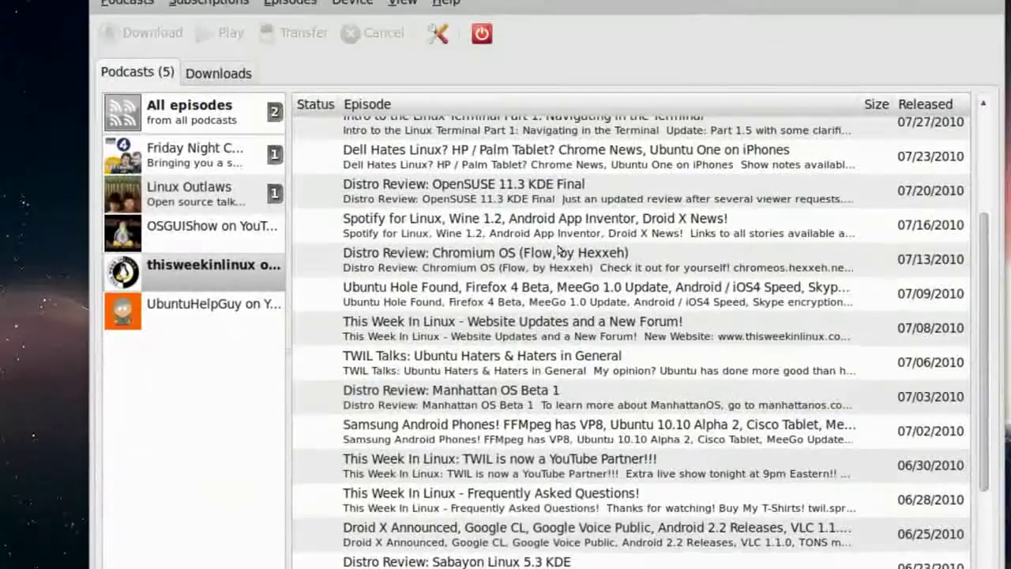
{"action": "scroll", "coordinate": [559, 255], "scroll_direction": "up", "scroll_amount": 5}
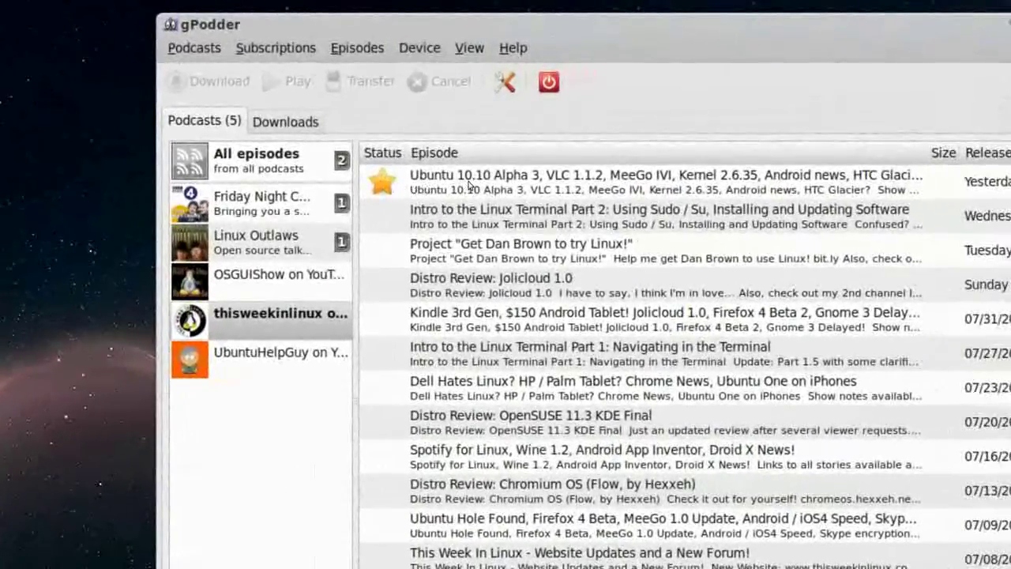
{"action": "right_click", "coordinate": [469, 184]}
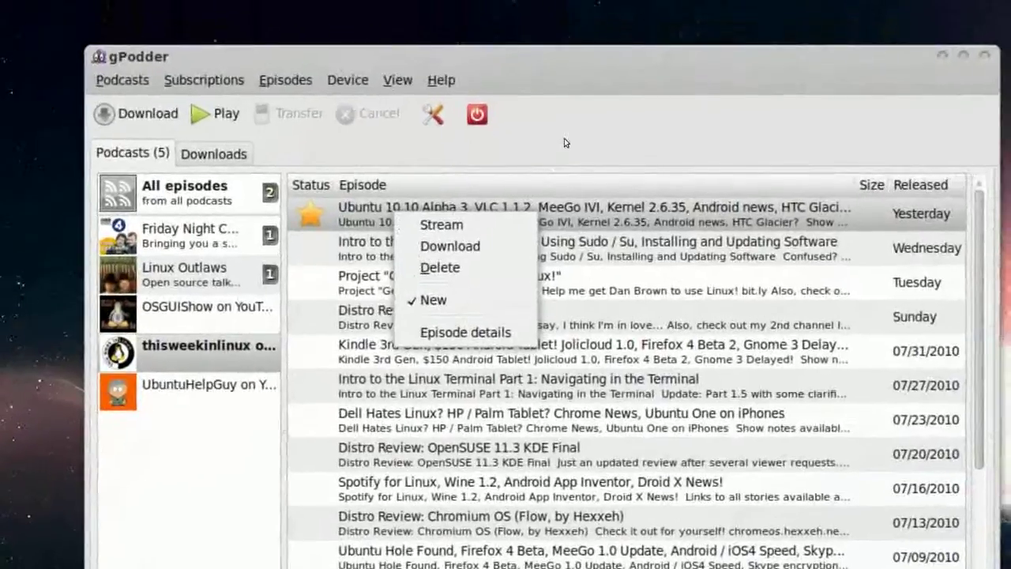
{"action": "left_click", "coordinate": [591, 71]}
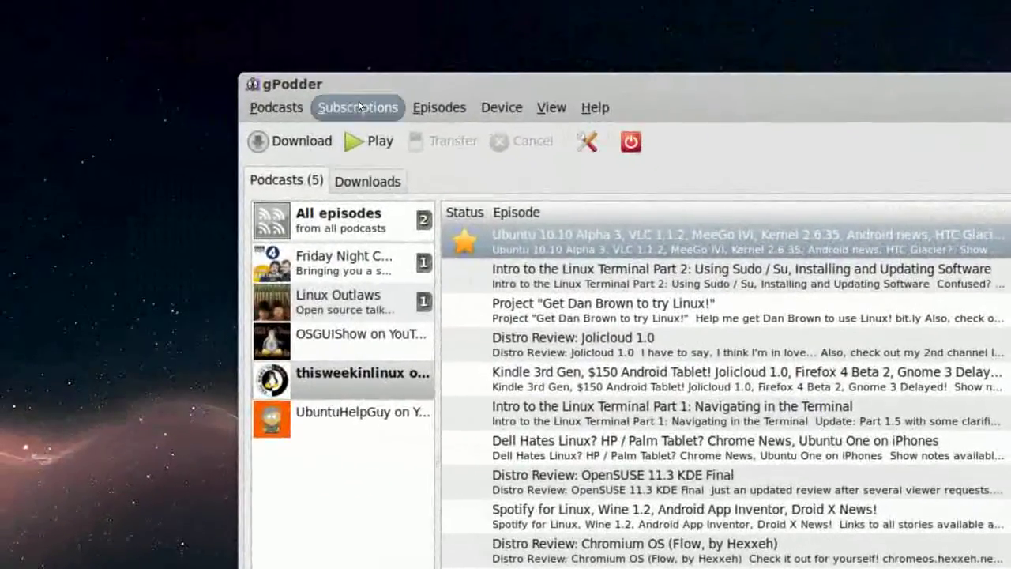
Discover new podcasts, find "Going Linux" among the top podcasts and subscribe to it
{"action": "left_click", "coordinate": [278, 94]}
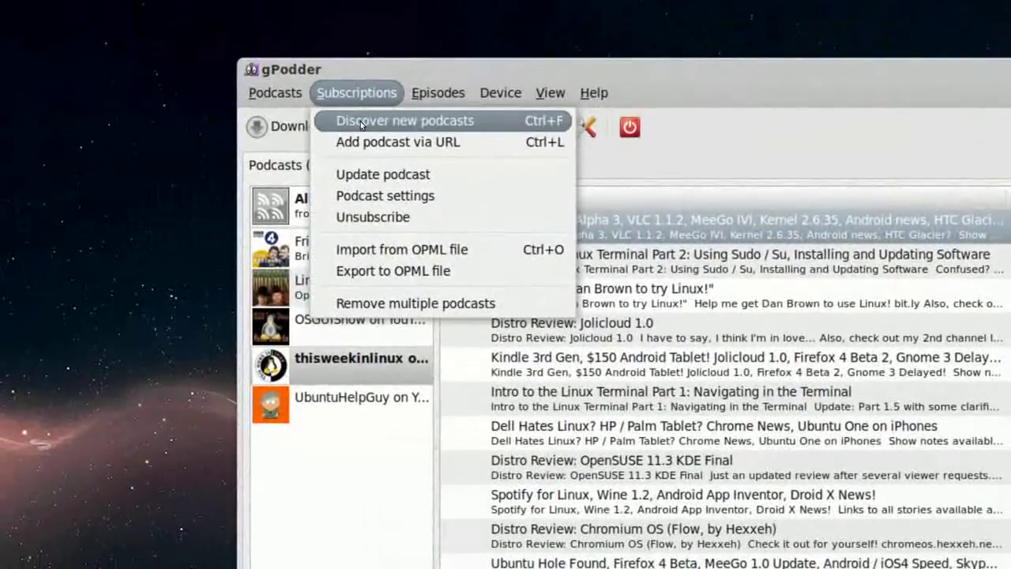
{"action": "left_click", "coordinate": [433, 120]}
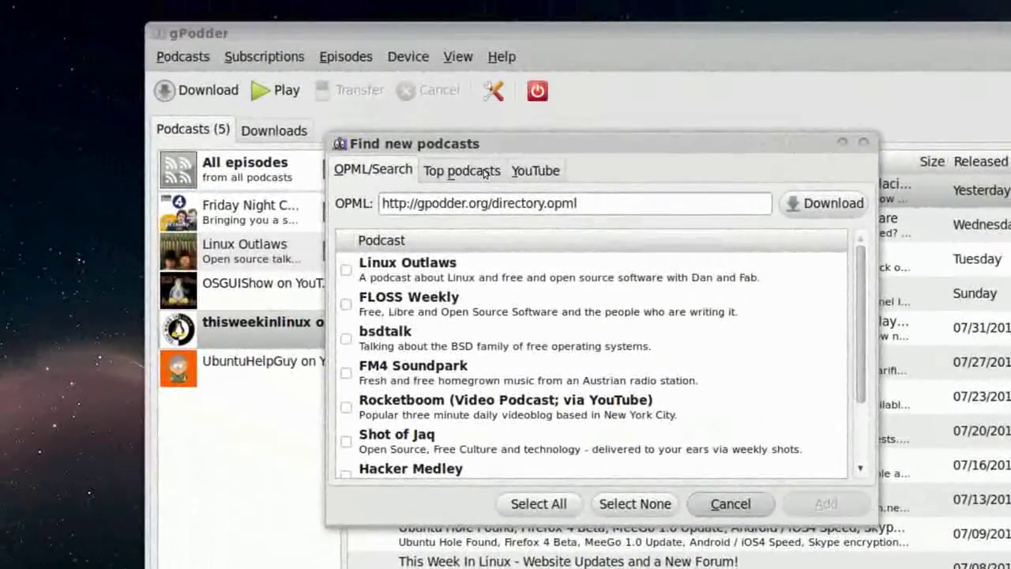
{"action": "left_click", "coordinate": [485, 172]}
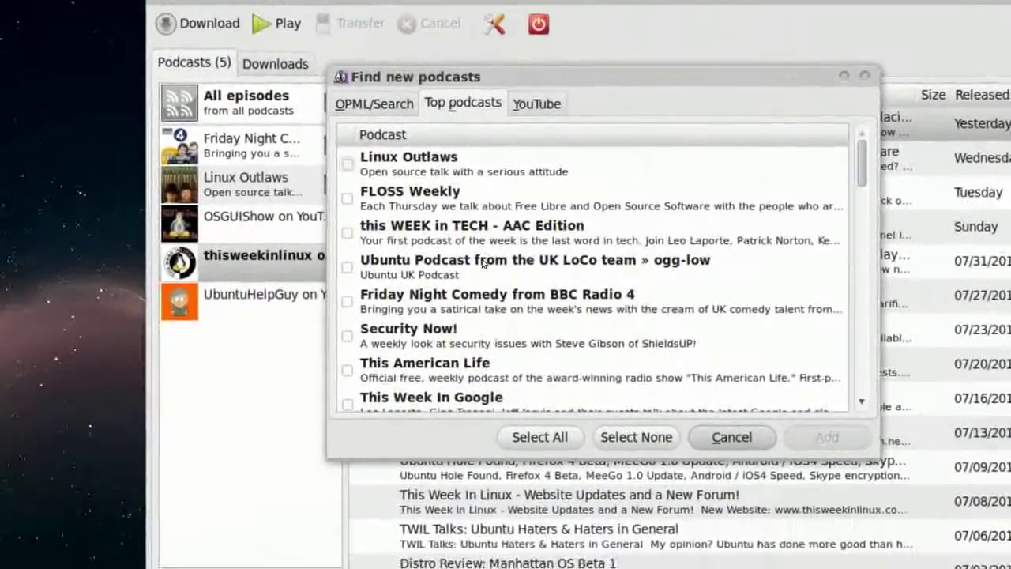
{"action": "left_click", "coordinate": [482, 263]}
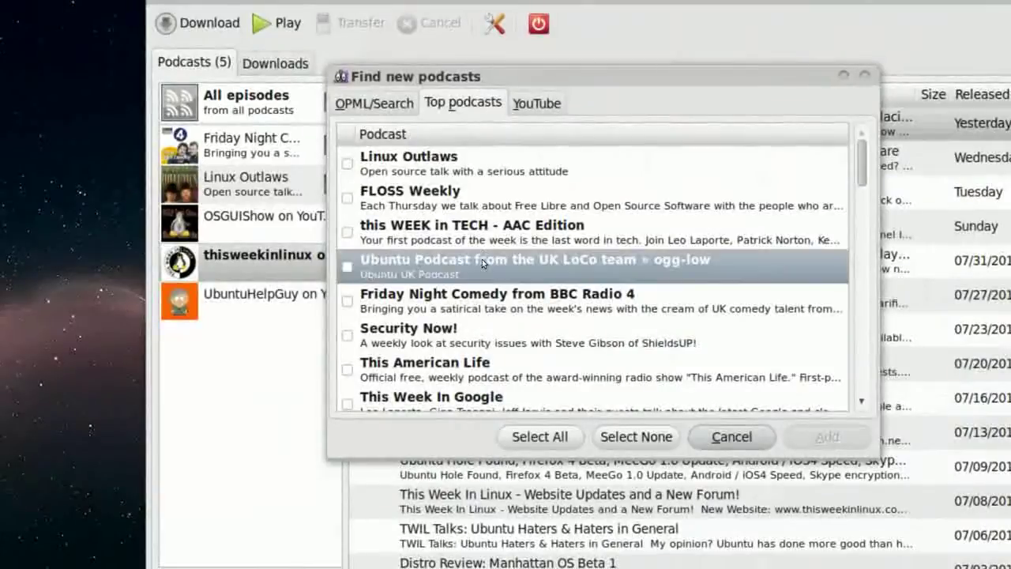
{"action": "scroll", "coordinate": [484, 264], "scroll_direction": "down", "scroll_amount": 5}
{"action": "scroll", "coordinate": [485, 264], "scroll_direction": "down", "scroll_amount": 2}
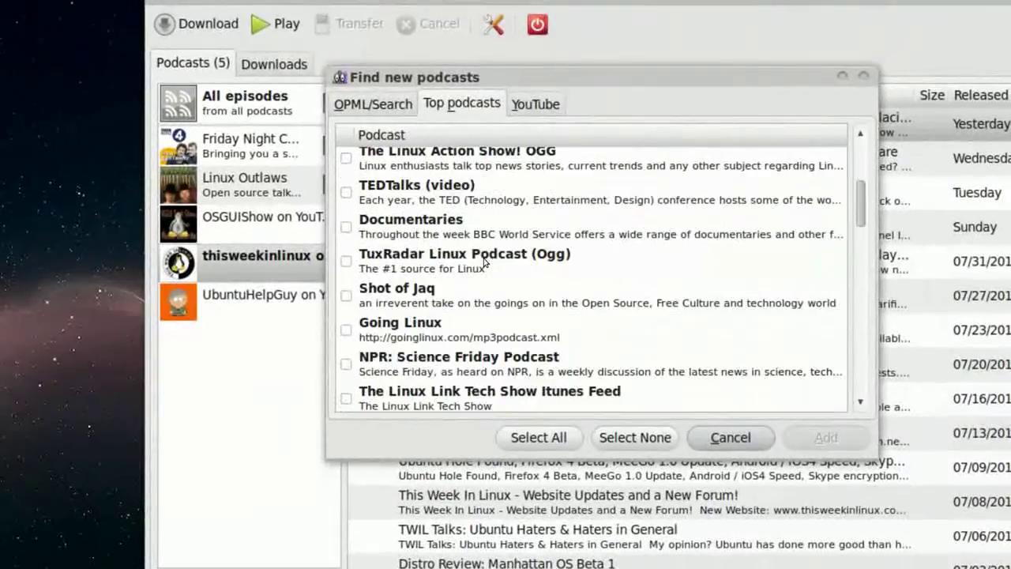
{"action": "scroll", "coordinate": [486, 263], "scroll_direction": "down", "scroll_amount": 2}
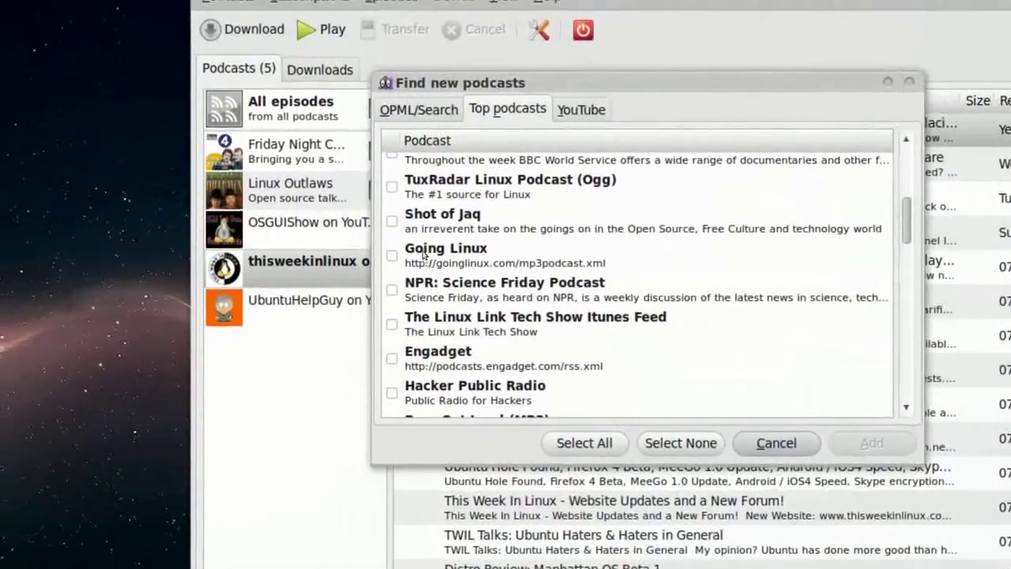
{"action": "left_click", "coordinate": [405, 256]}
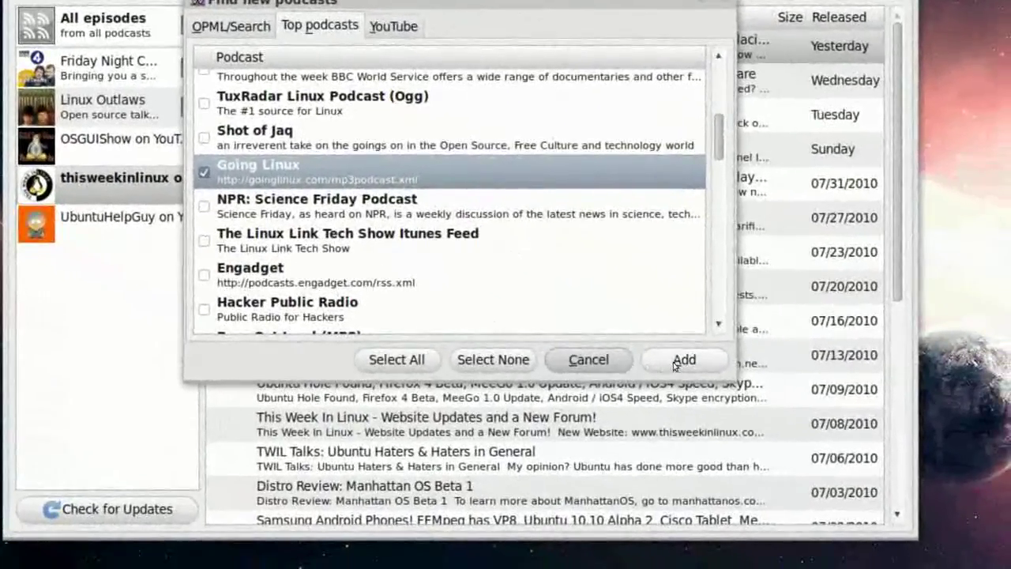
{"action": "left_click", "coordinate": [726, 374]}
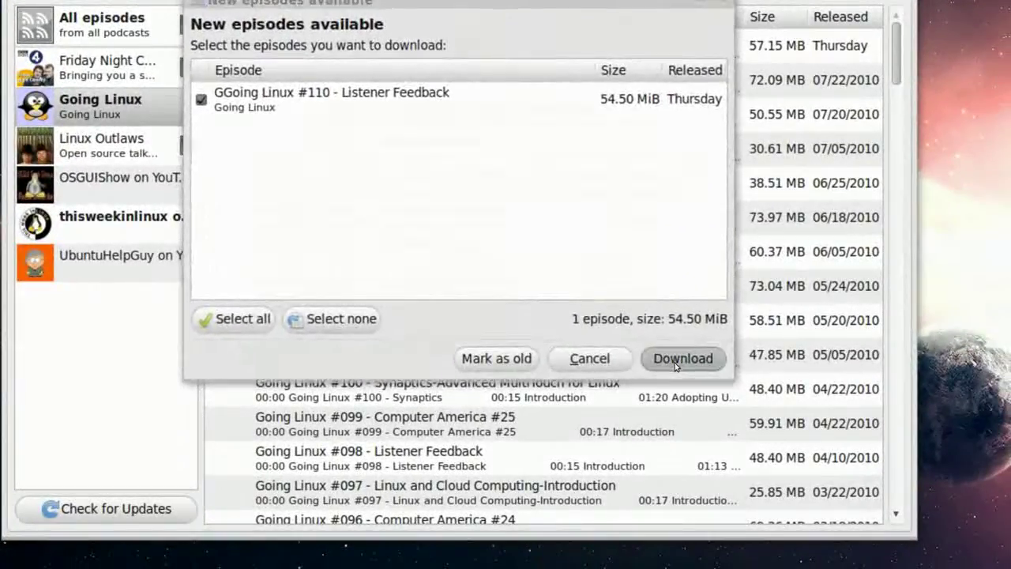
Download the new episode "GGoing Linux #110 - Listener Feedback" and view its download progress
{"action": "left_click", "coordinate": [675, 363]}
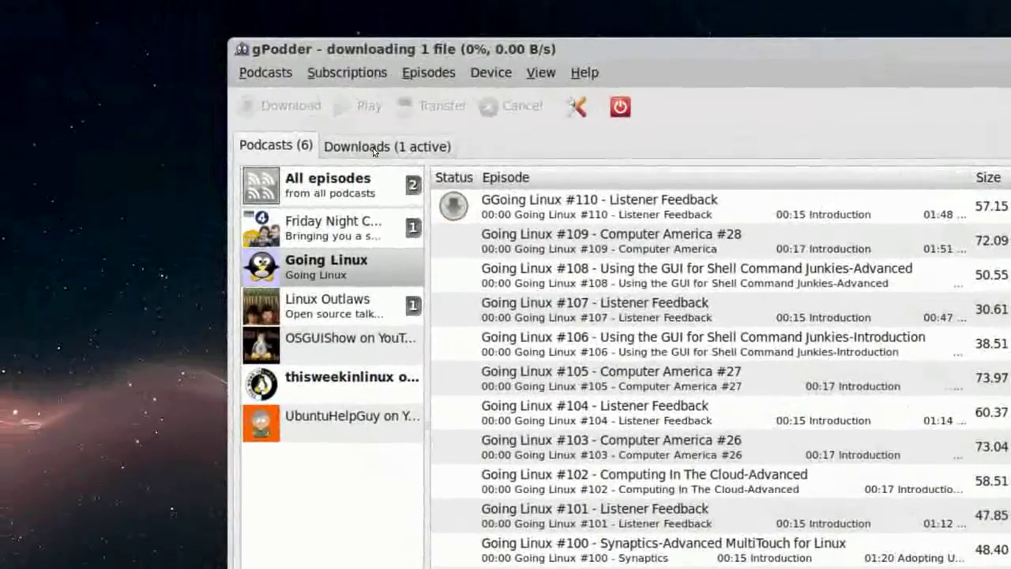
{"action": "left_click", "coordinate": [372, 150]}
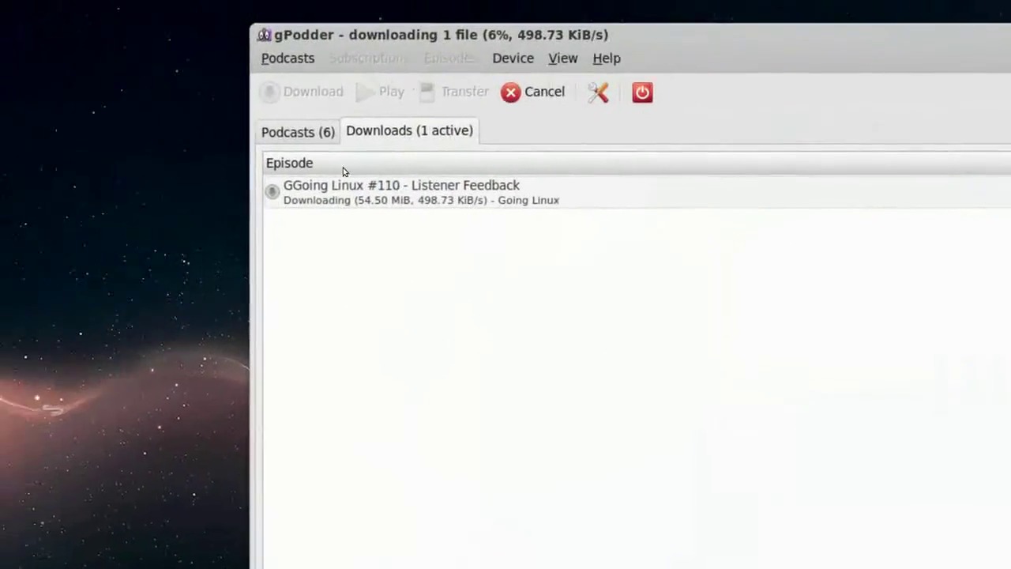
Return to the podcast list and show the episodes of the UbuntuHelpGuy YouTube channel
{"action": "left_click", "coordinate": [324, 149]}
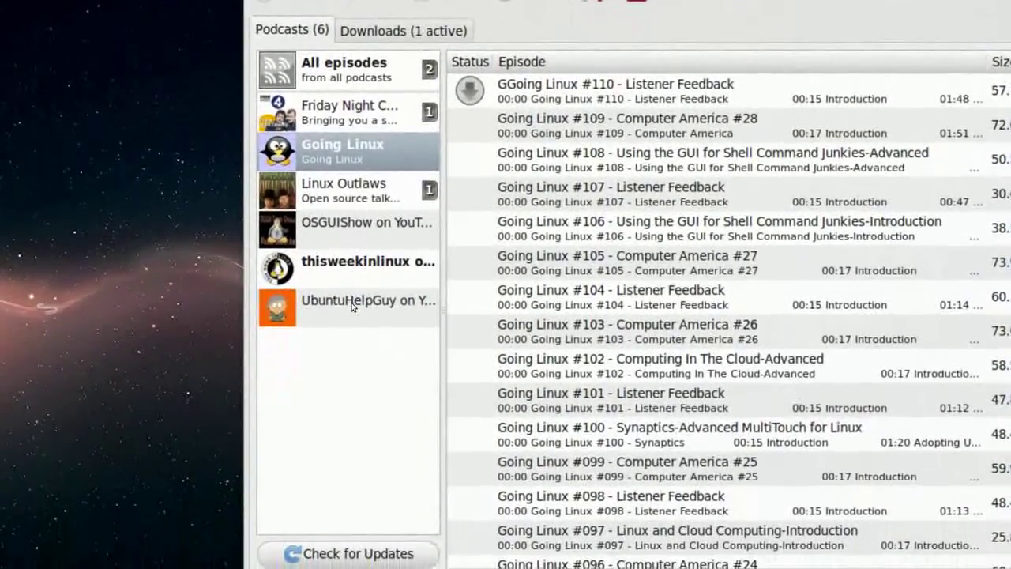
{"action": "left_click", "coordinate": [352, 316]}
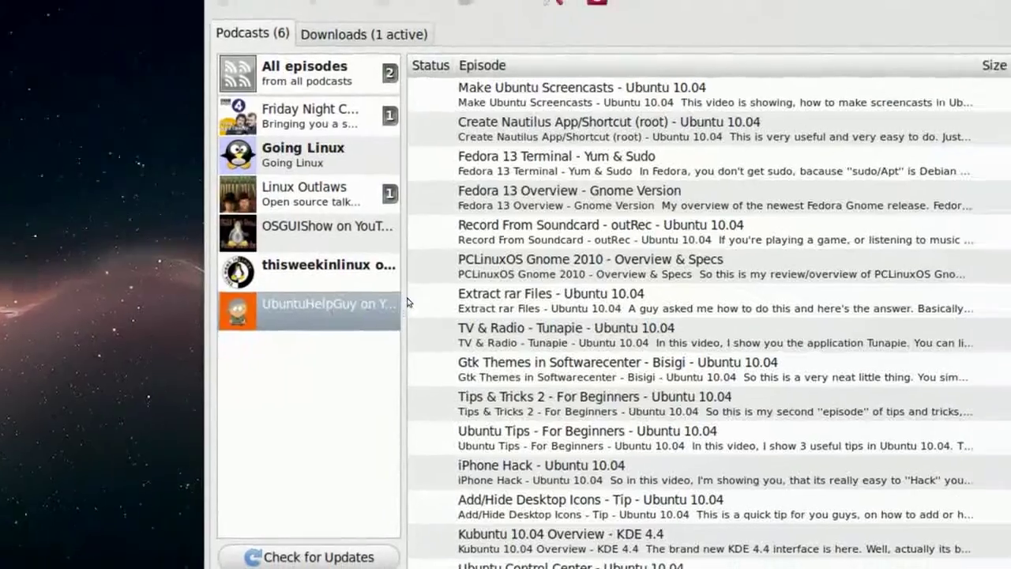